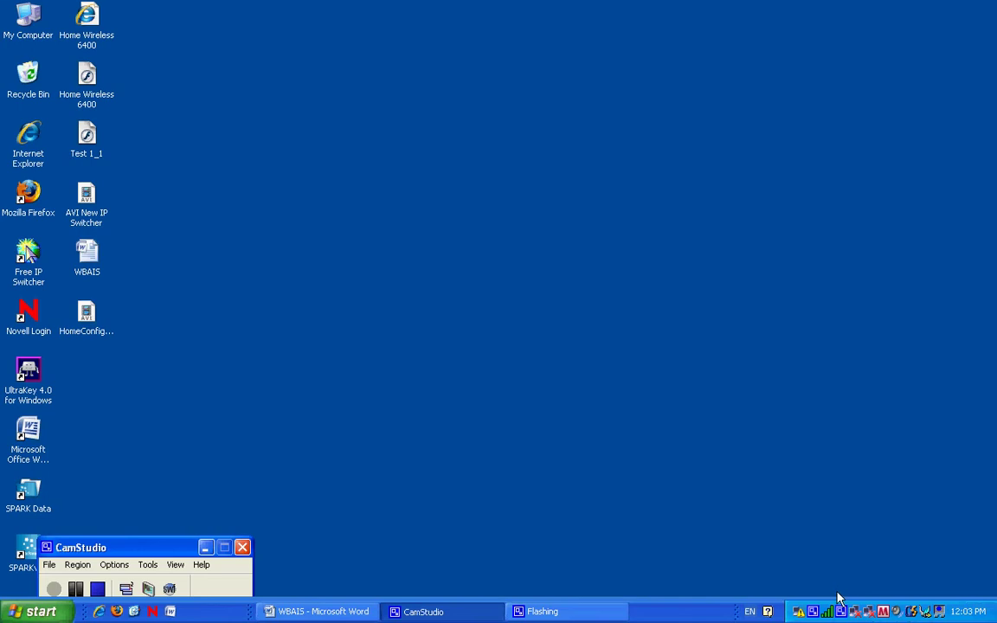
Step: Read the tray status: AIS-User at 48.0 Mbps, excellent signal, limited or no connectivity
mouse_move(828, 611)
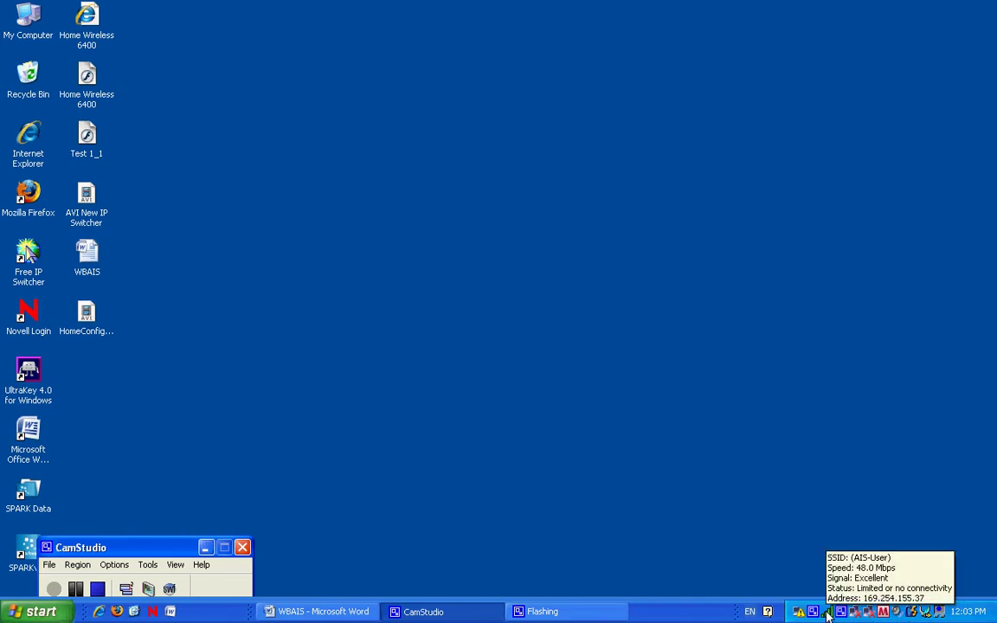
Step: Open the Dell Wireless WLAN Card Utility's Site Monitor to scan nearby networks
right_click(828, 613)
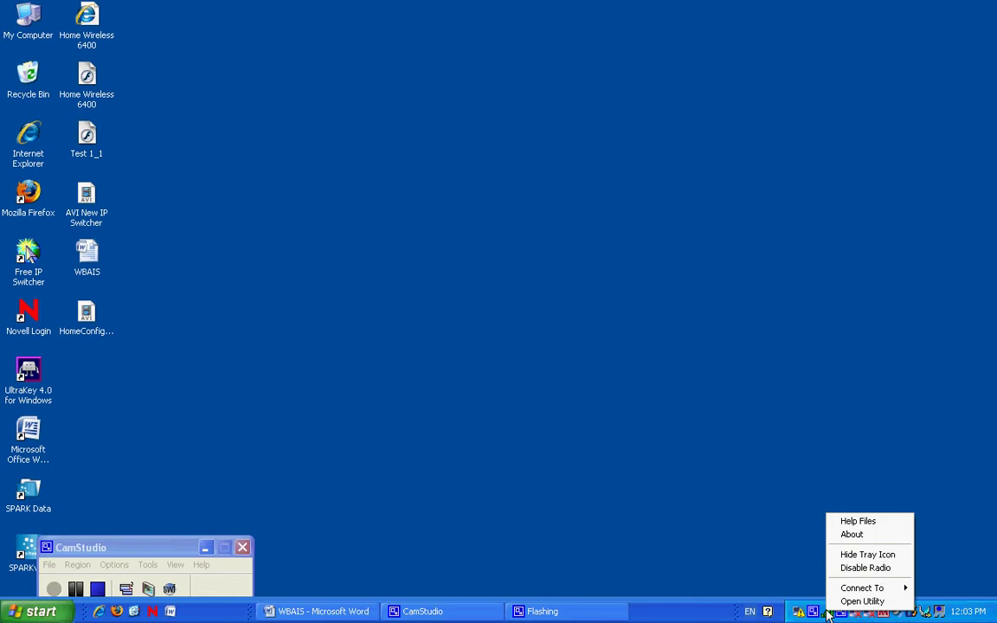
click(844, 601)
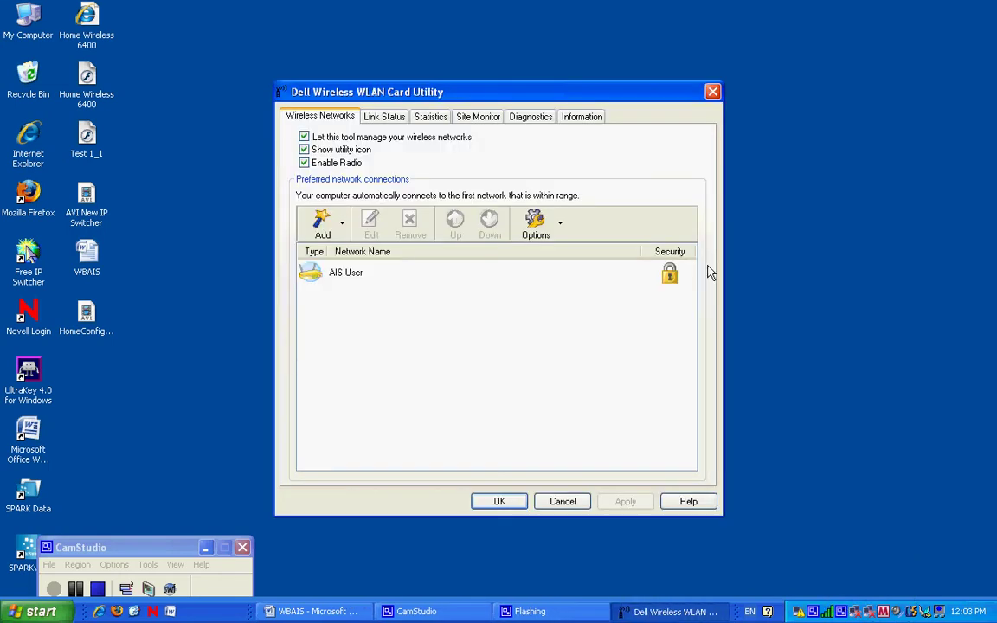
click(493, 122)
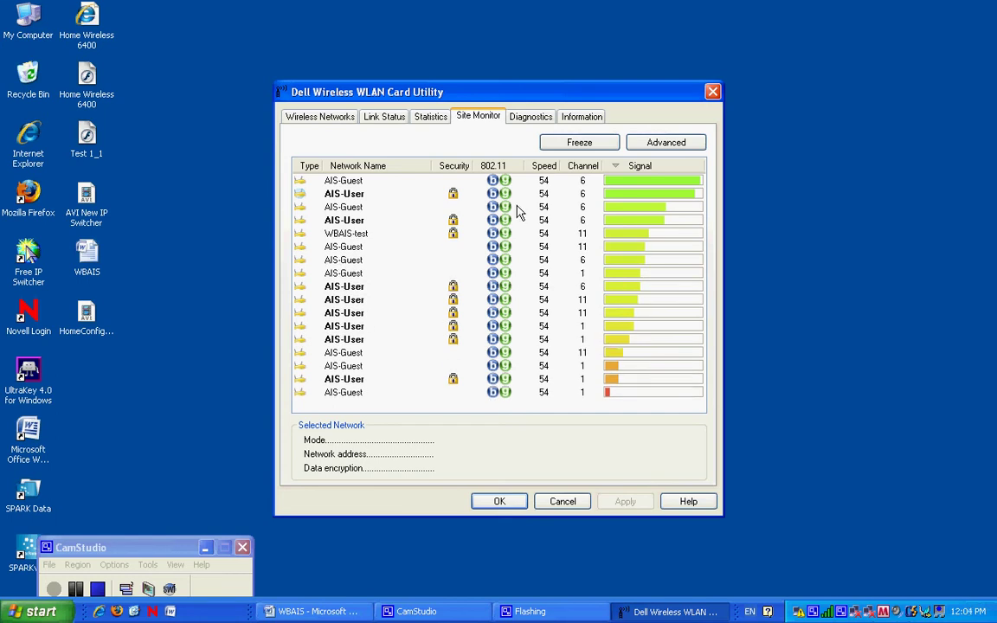
Step: Connect to WBAIS-test from the Site Monitor list through the Wireless Network Wizard
click(358, 236)
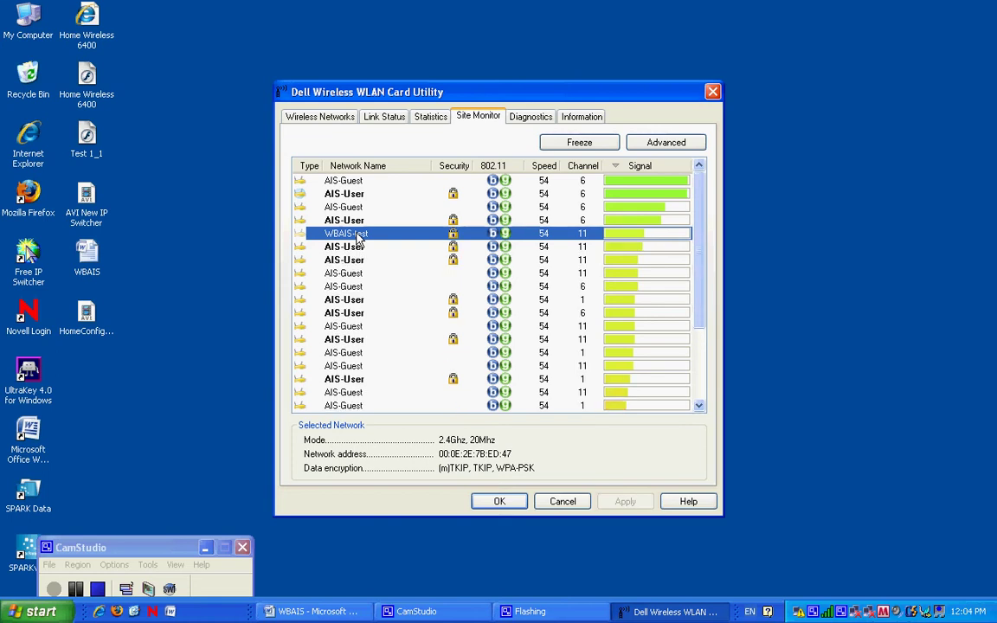
click(357, 235)
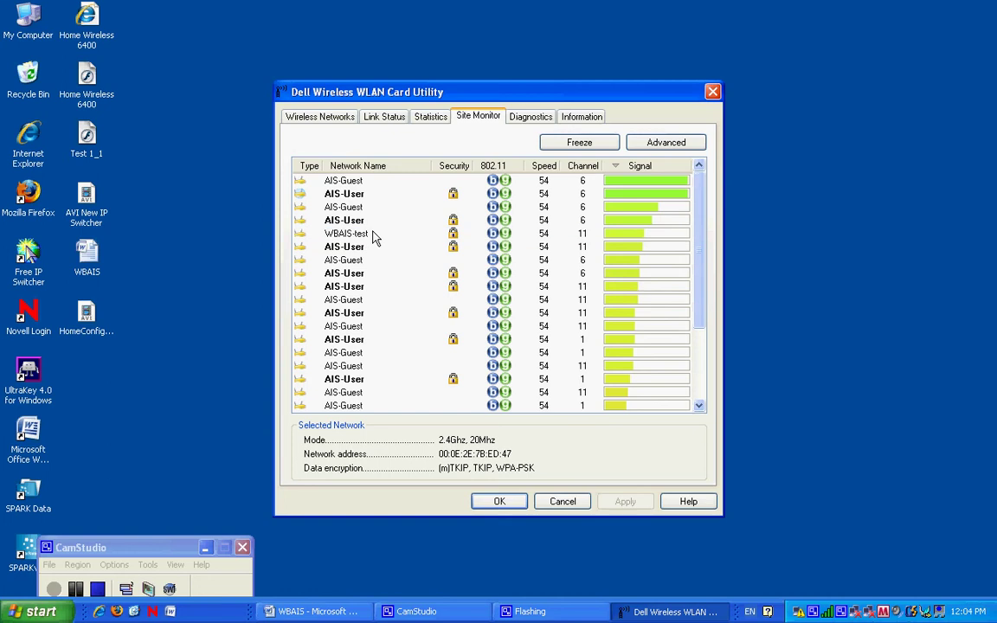
click(364, 240)
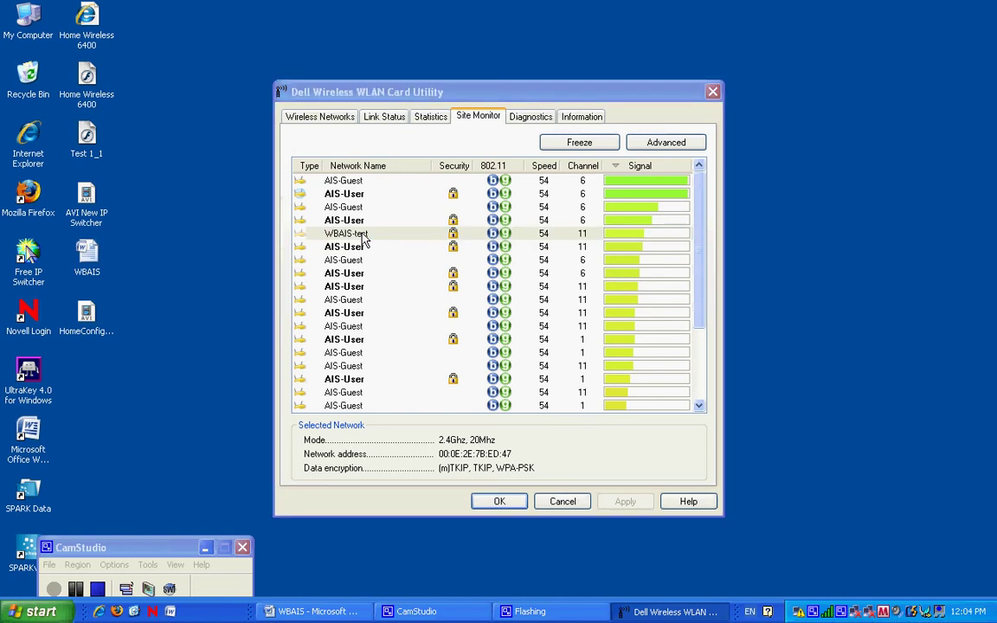
double_click(364, 235)
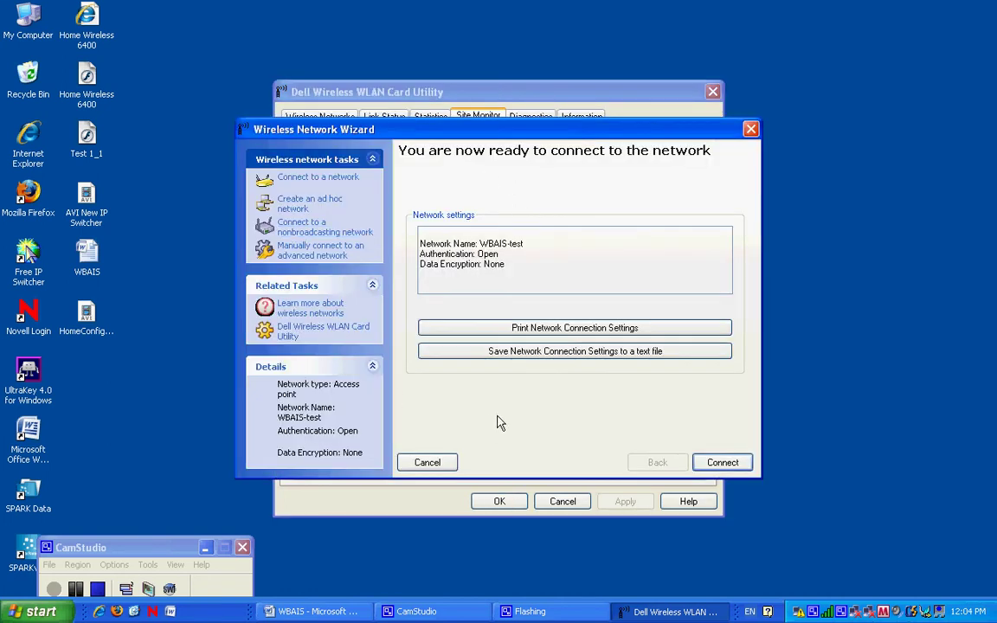
click(722, 465)
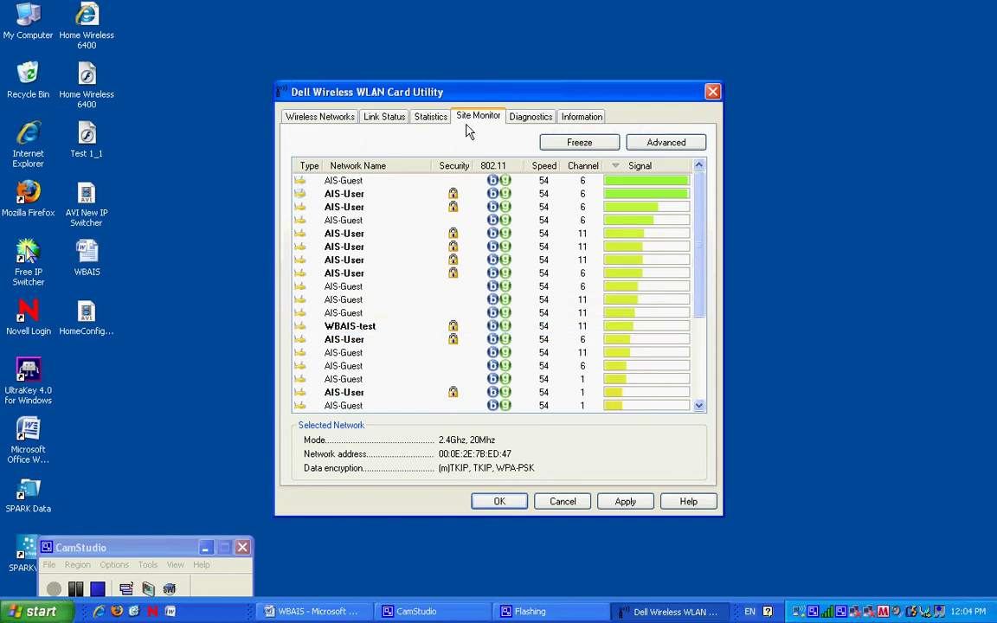
Step: Edit WBAIS-test in the Wireless Networks list to open its connection settings
click(328, 121)
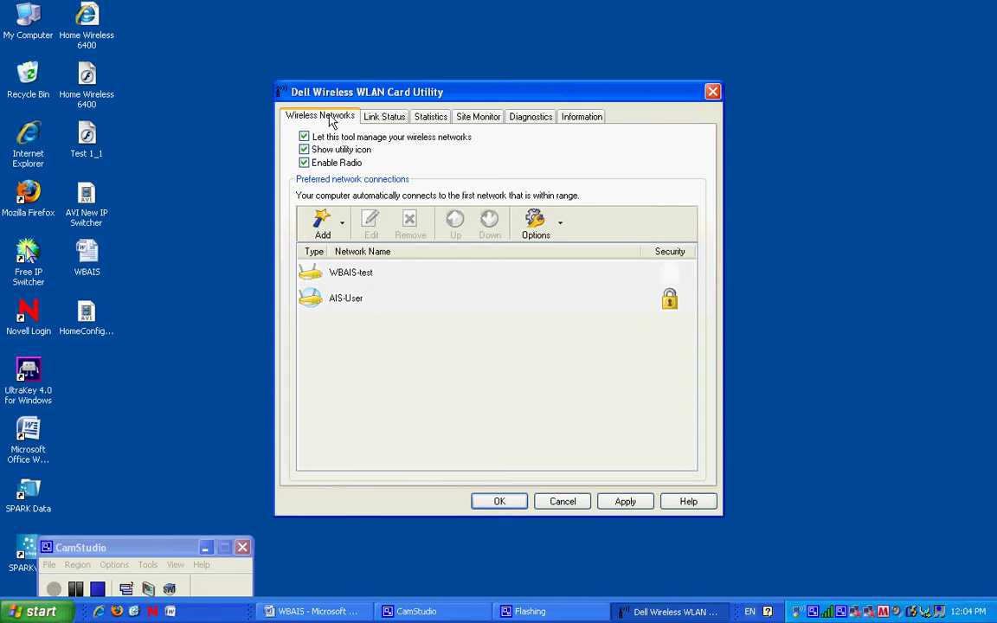
click(336, 280)
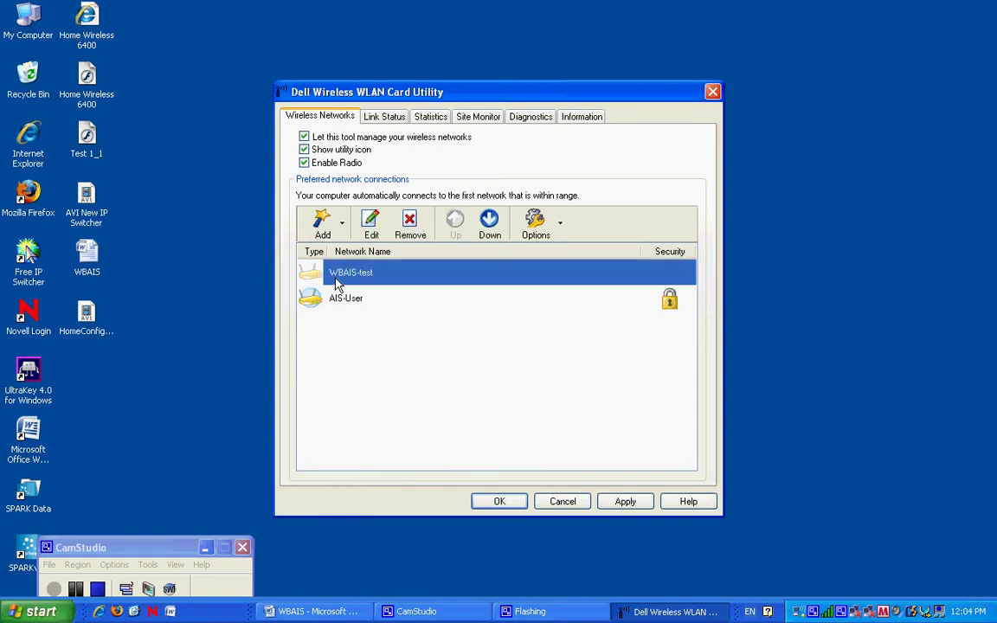
click(370, 223)
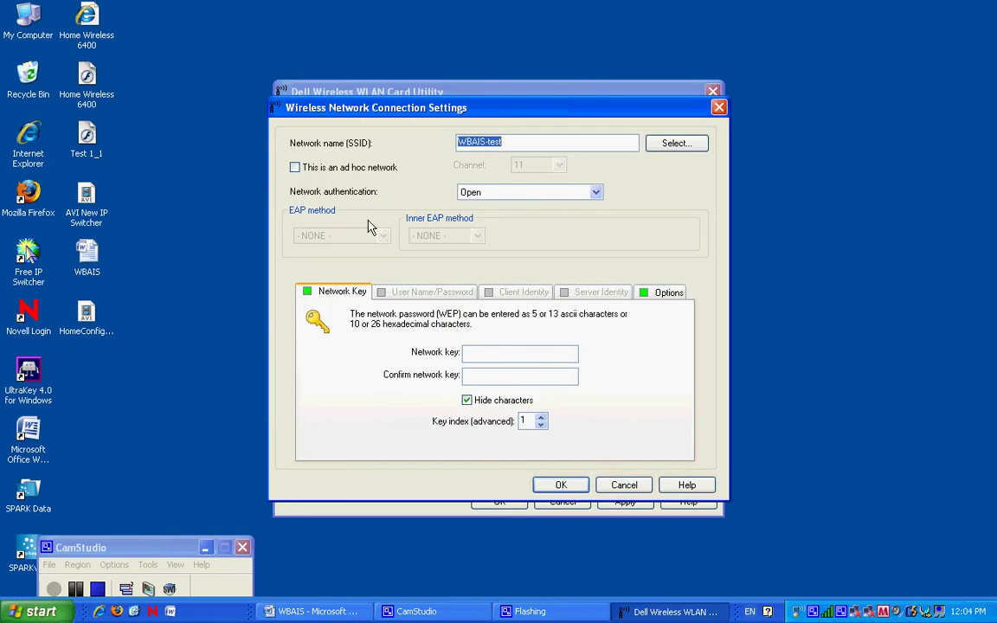
click(484, 355)
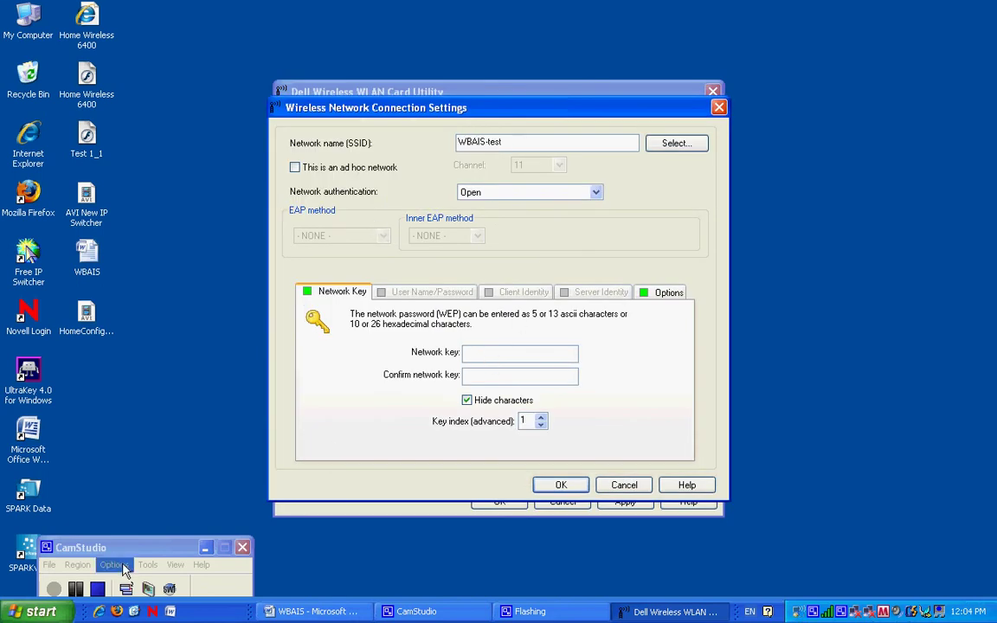
click(57, 589)
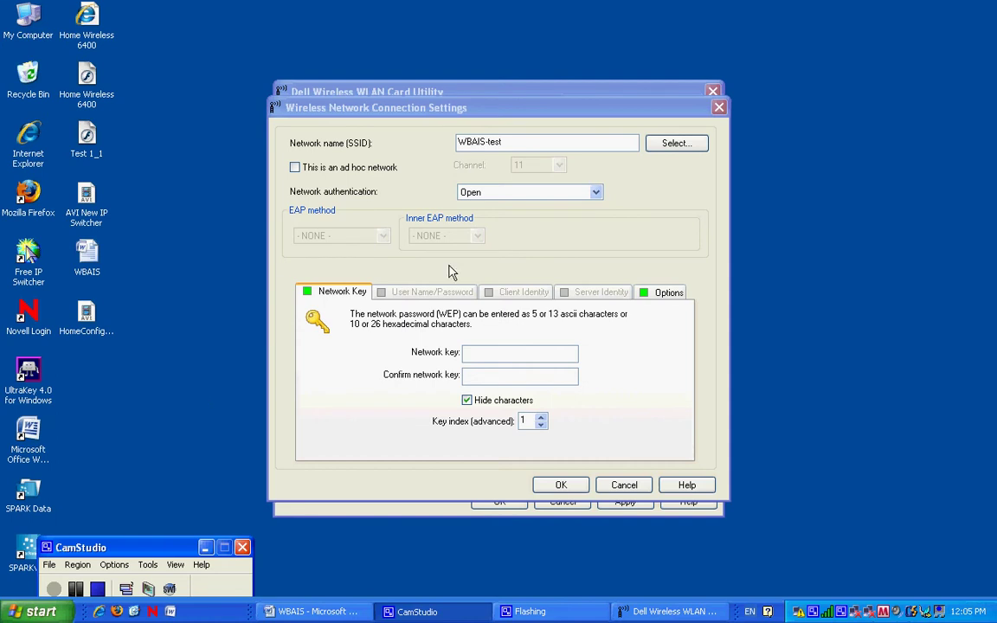
click(484, 358)
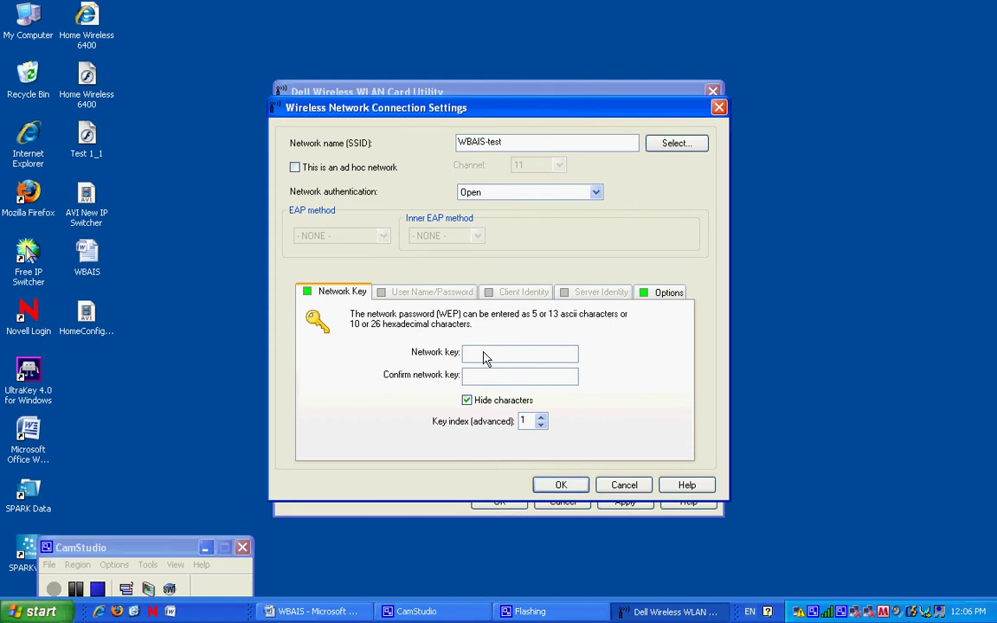
Step: Enter the 10-character network key for WBAIS-test and confirm it with the same key
text(abcdefghij)
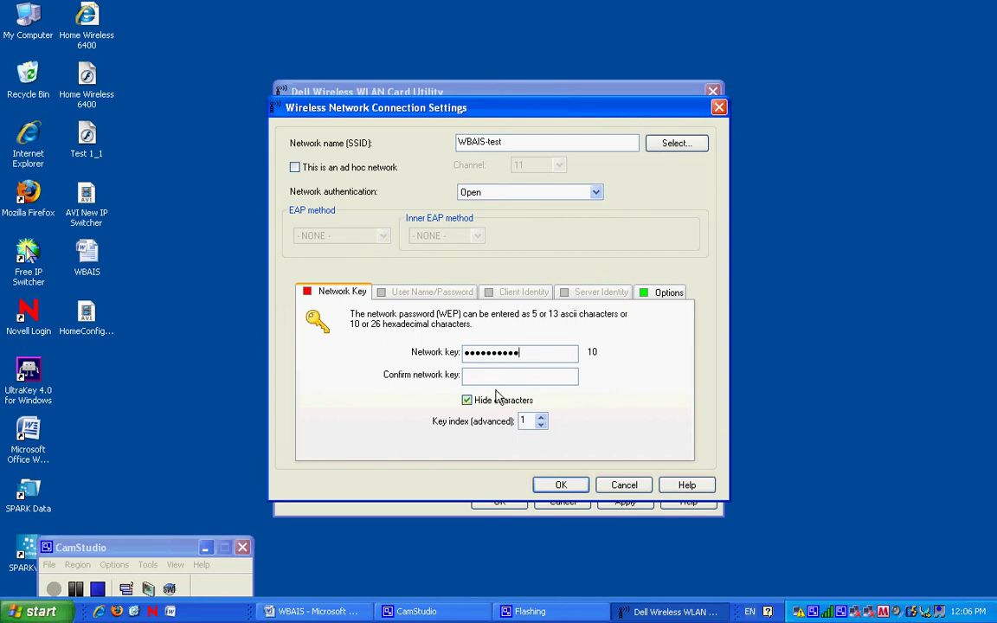
click(497, 379)
text(abc)
key(BackSpace)
key(BackSpace)
key(BackSpace)
text(abcdefghij)
Step: Set WBAIS-test authentication to WPA-Personal (PSK), apply the settings, and close the utility
click(596, 192)
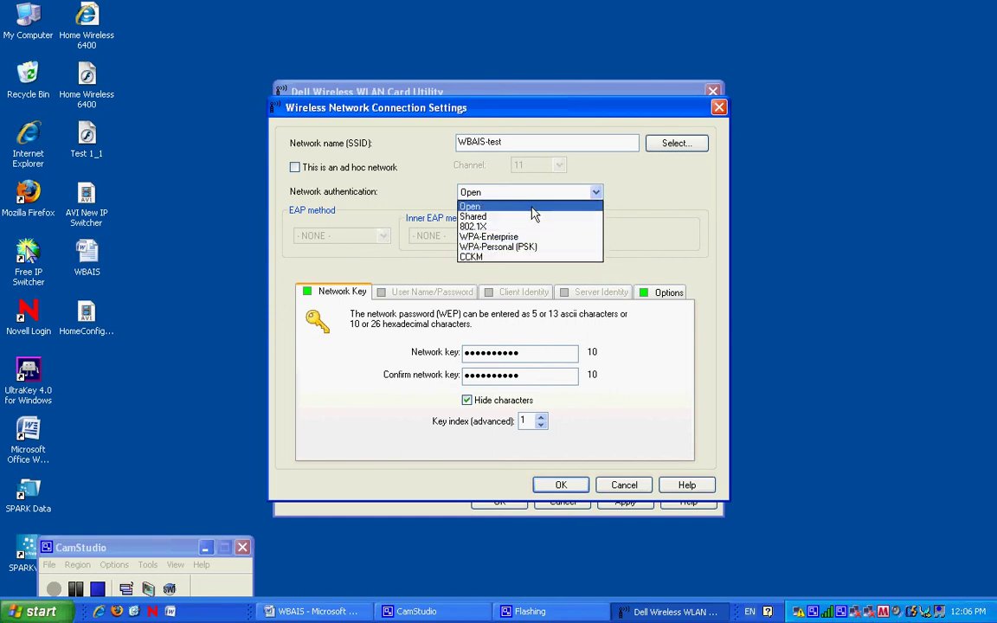
click(523, 247)
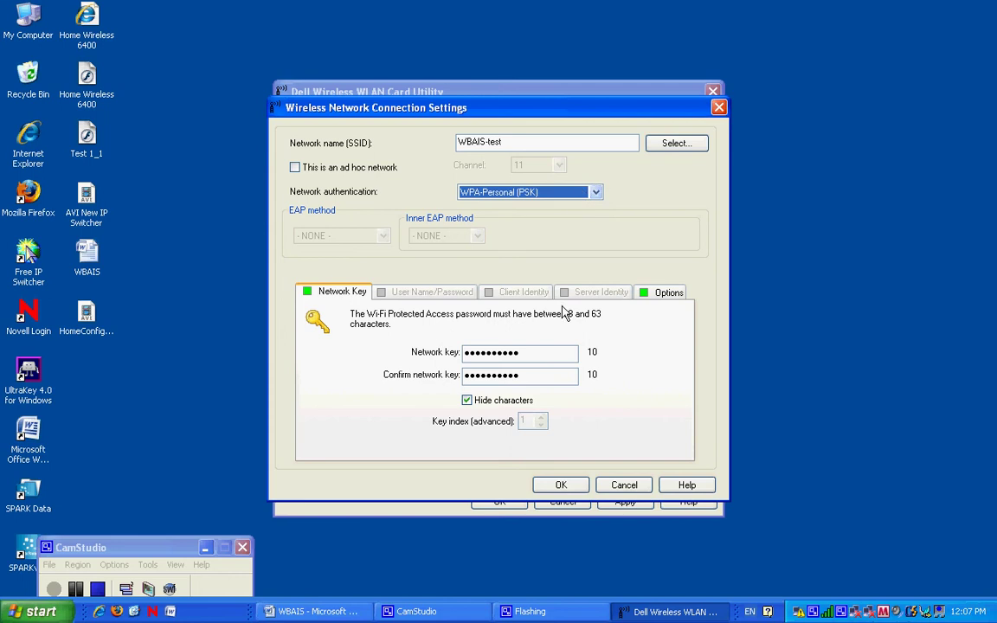
click(558, 486)
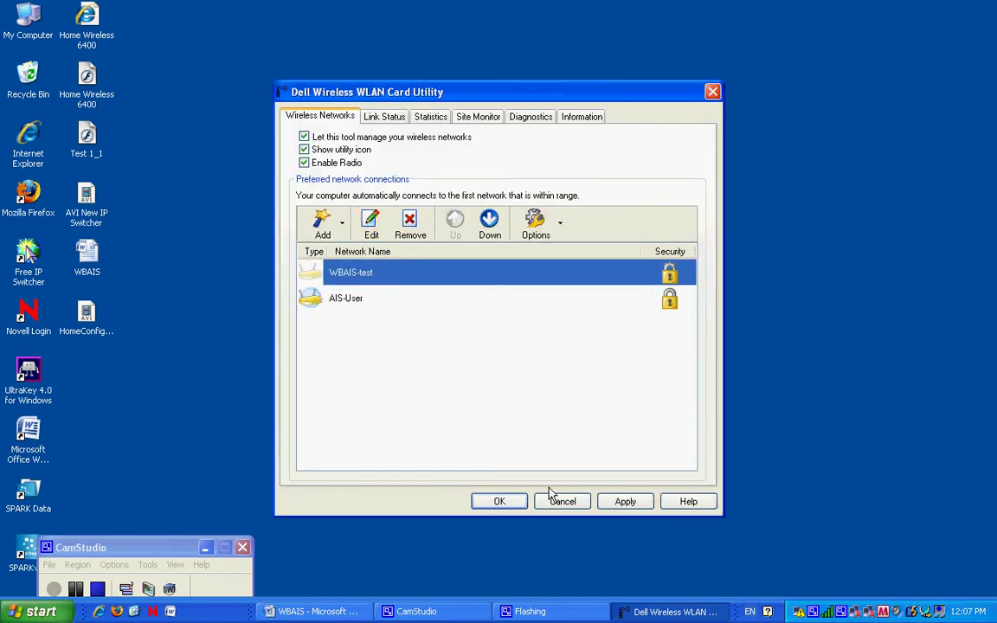
click(613, 502)
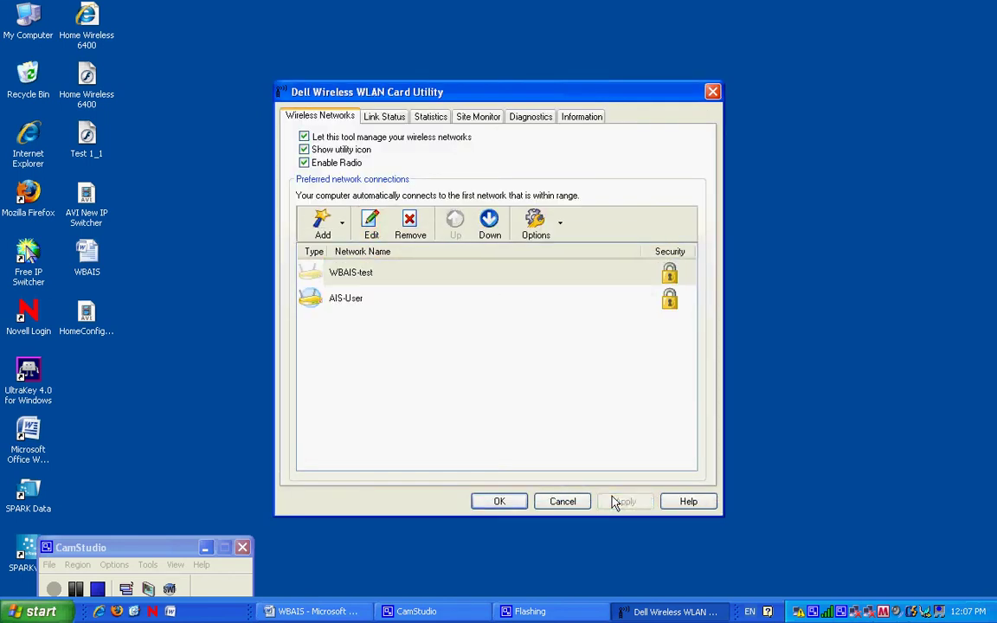
click(520, 504)
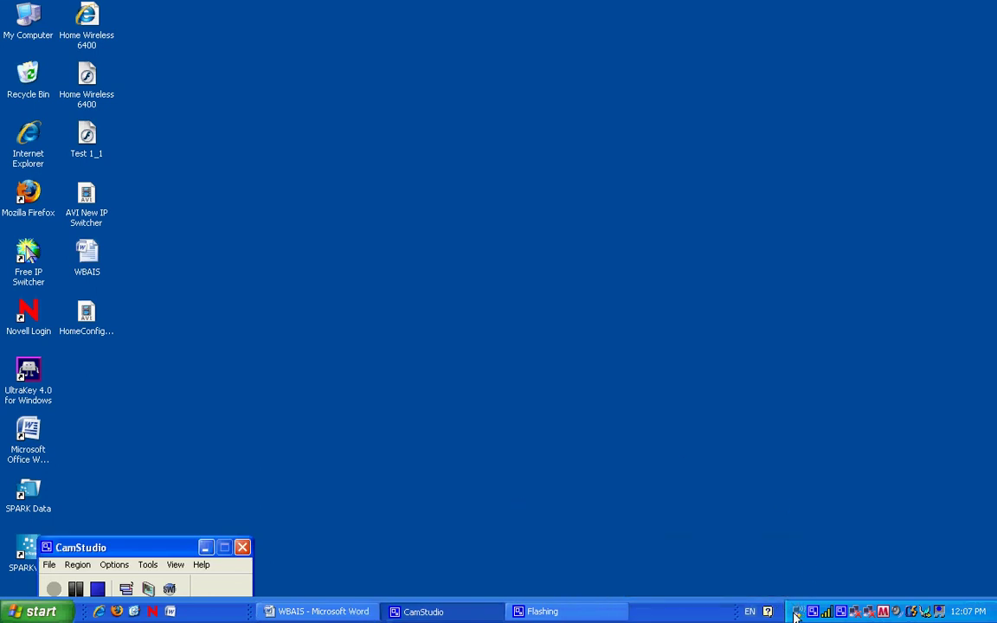
Step: Check that WBAIS-test is Connected at 36.0 Mbps, then bring up the card's tray options
mouse_move(796, 614)
click(798, 616)
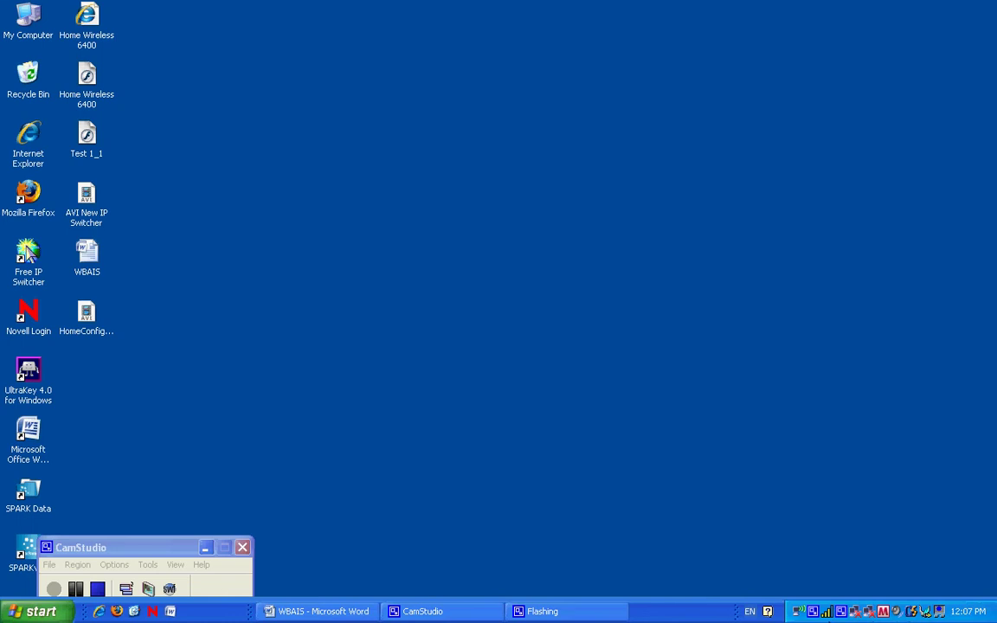
double_click(827, 612)
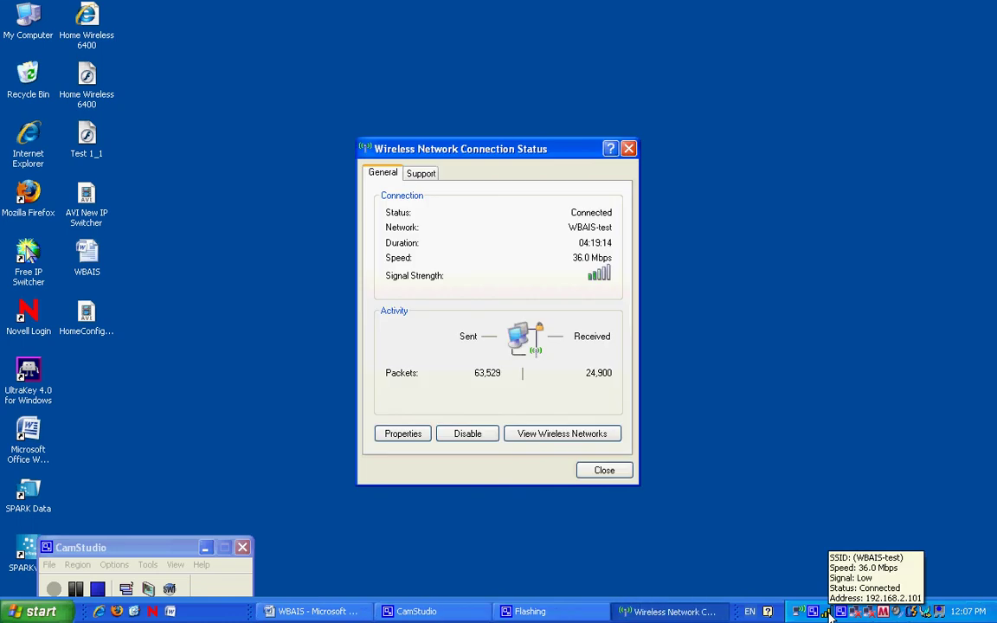
click(604, 472)
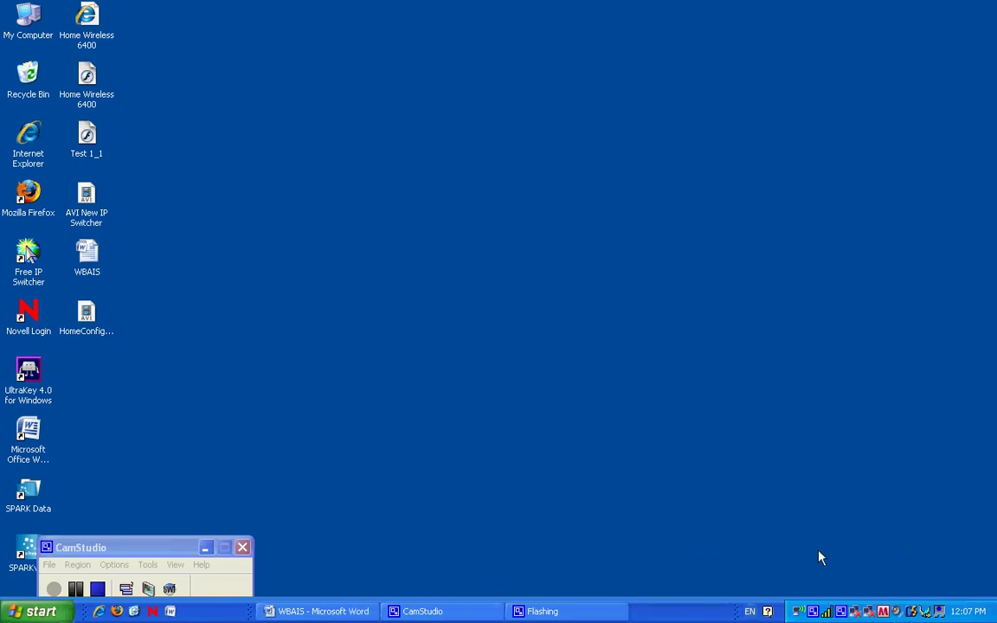
right_click(827, 612)
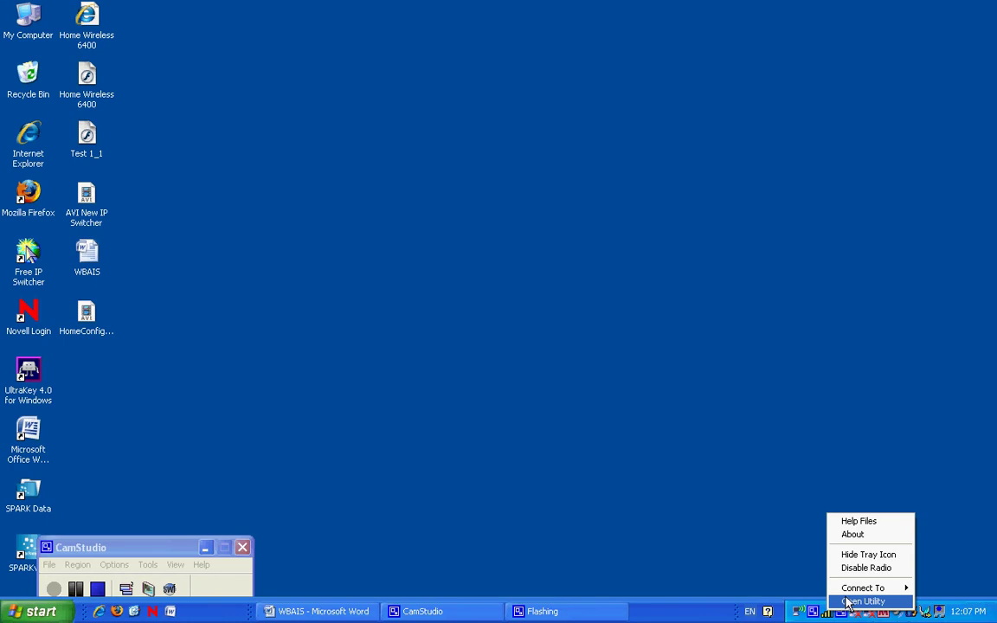
Step: Review the Connect To list showing WBAIS-test and AIS-User, then dismiss it unchanged
mouse_move(851, 594)
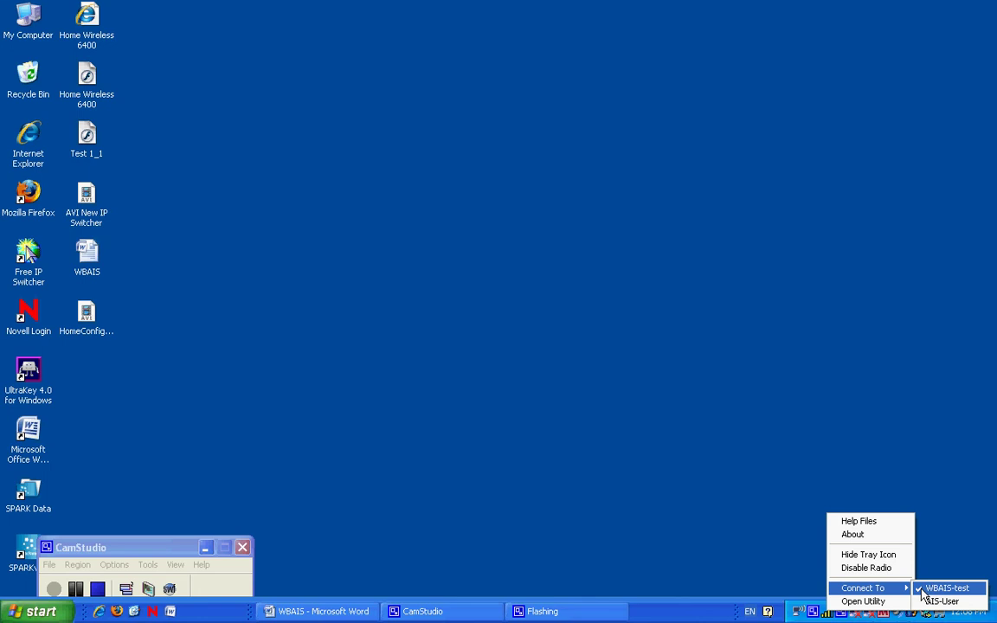
click(703, 446)
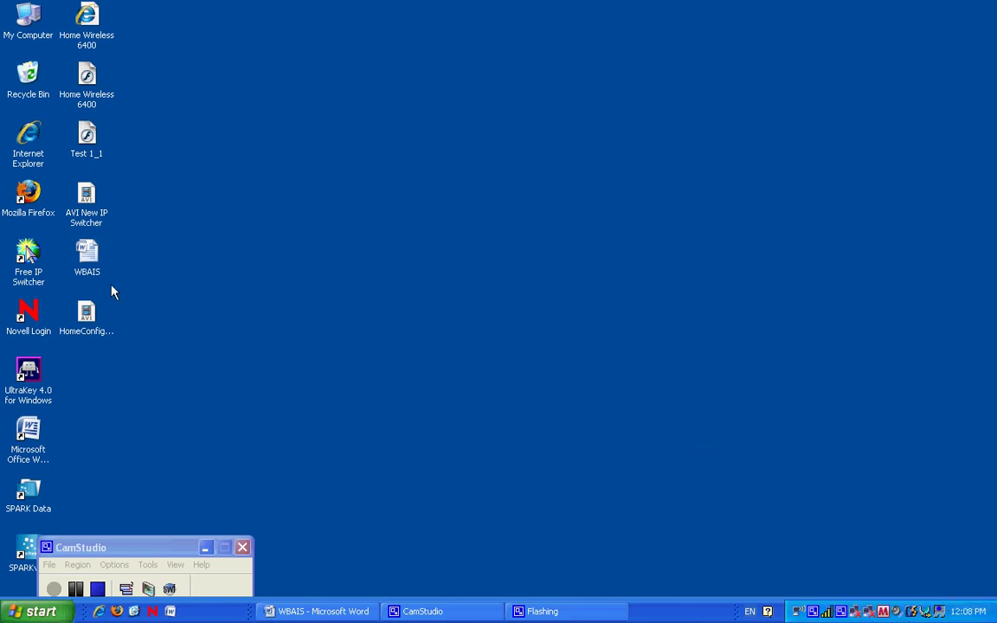
Step: Activate the school-WL profile (IP 10.0.222.17, gateway 10.0.0.1) in Free IP Switcher and exit
click(25, 251)
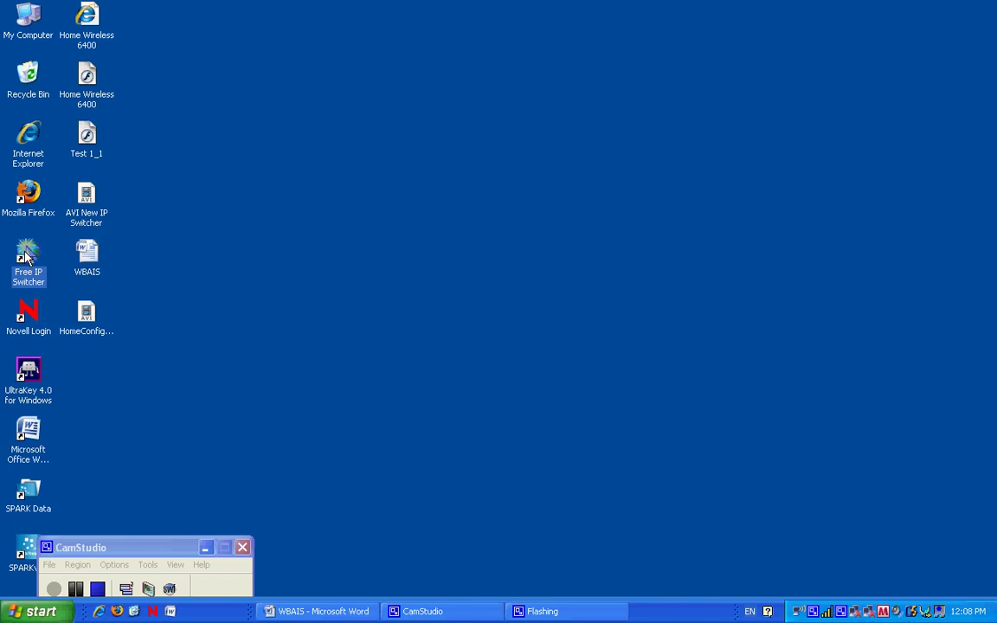
double_click(25, 253)
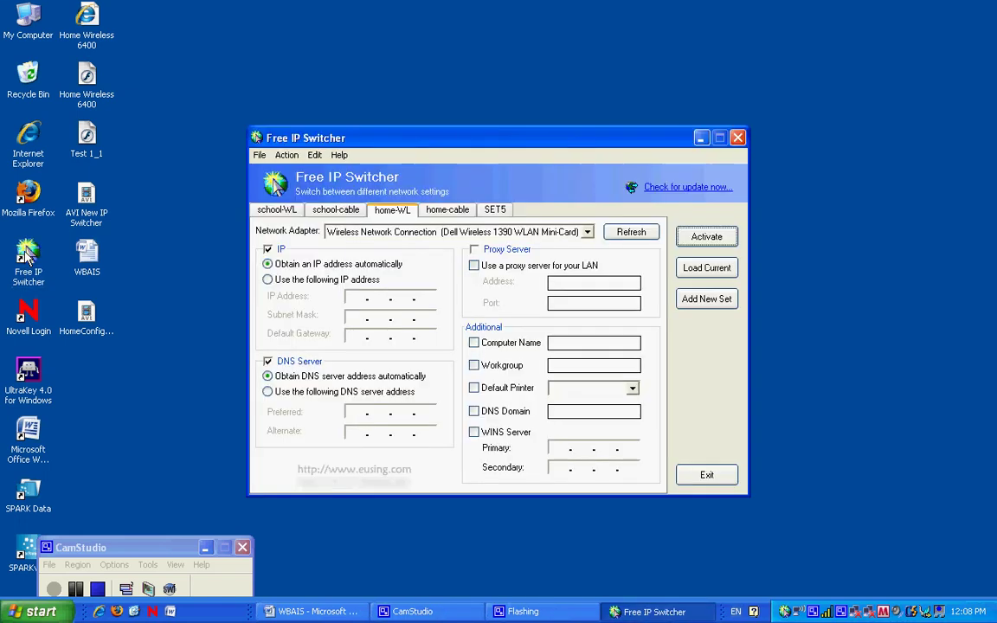
click(275, 210)
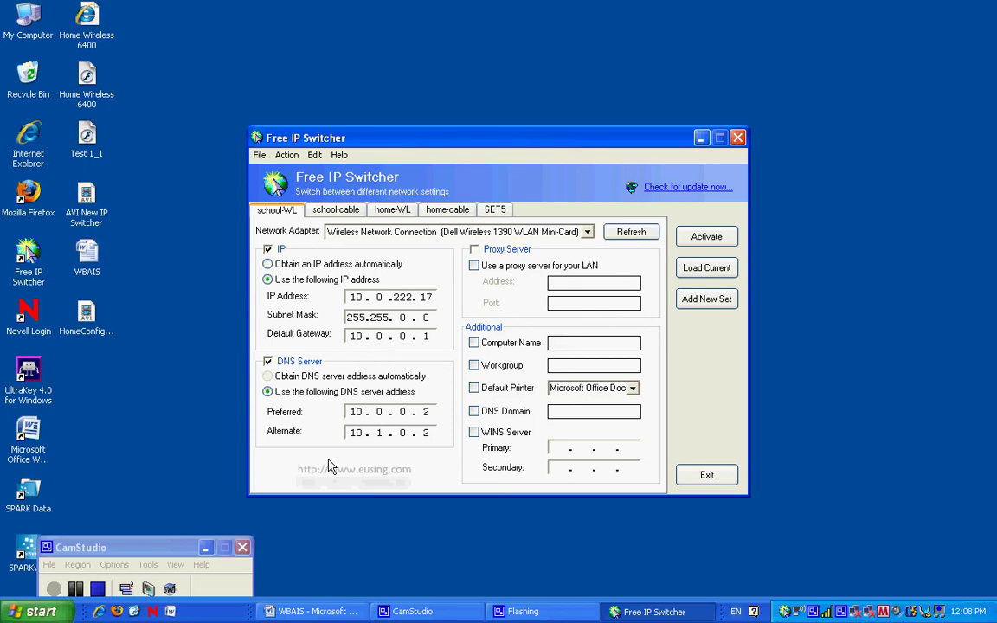
click(711, 238)
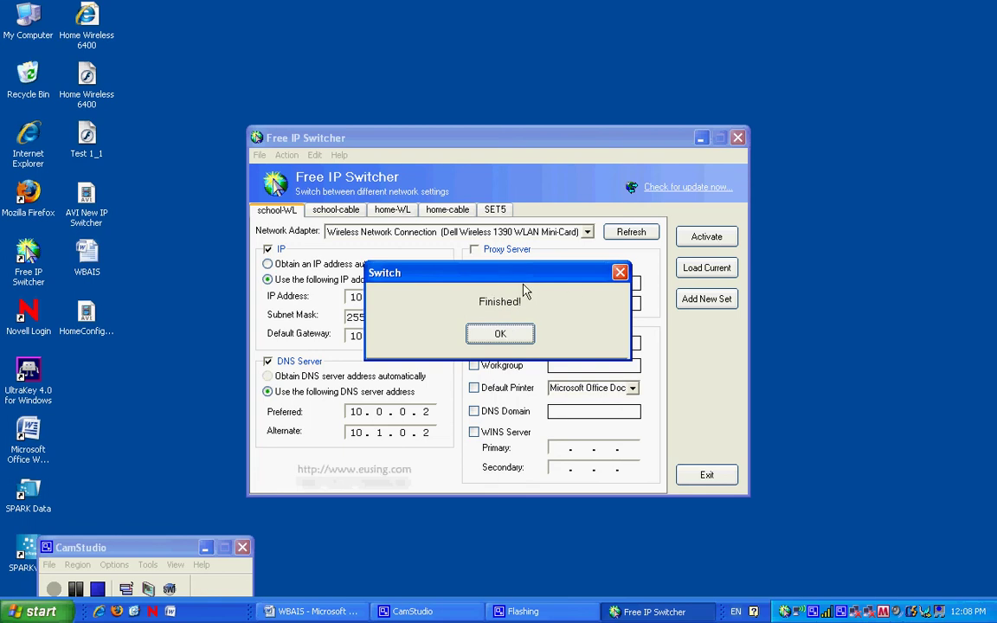
click(499, 334)
click(690, 481)
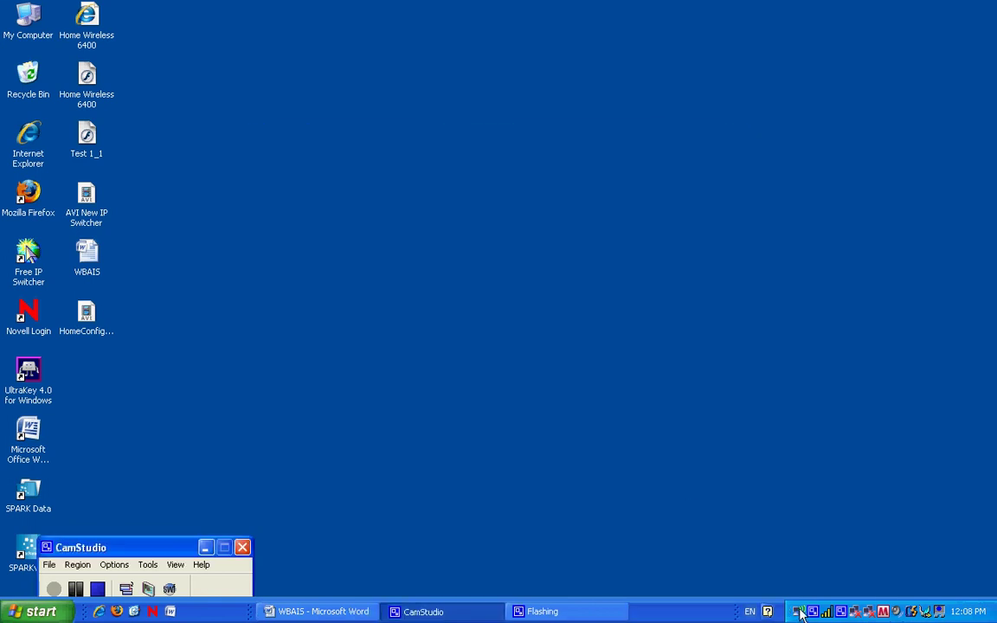
Step: Switch the wireless card to AIS-User, now connected at 54.0 Mbps with address 10.0.222.17
mouse_move(800, 612)
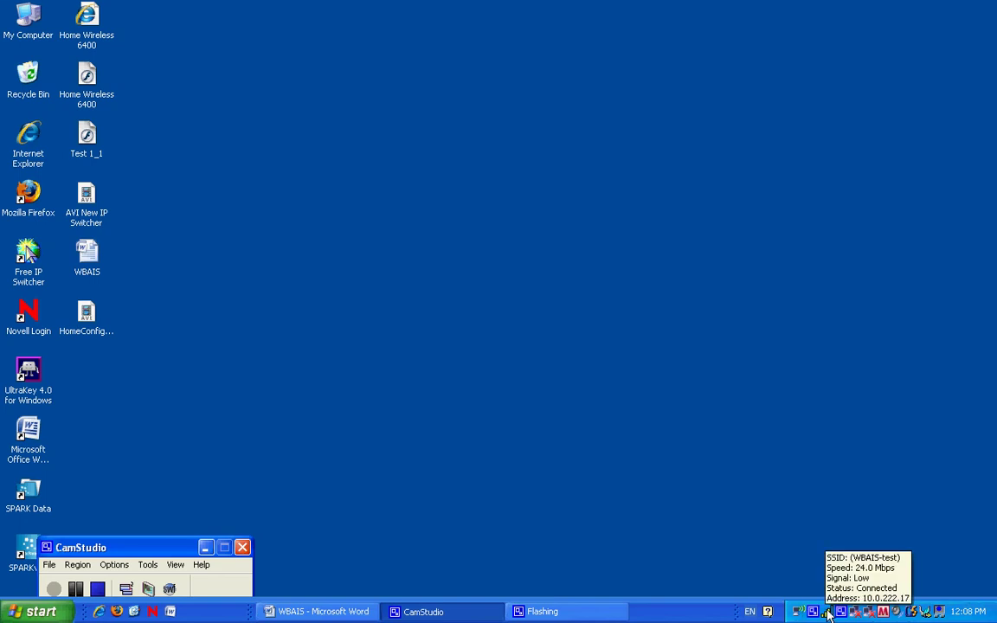
right_click(828, 612)
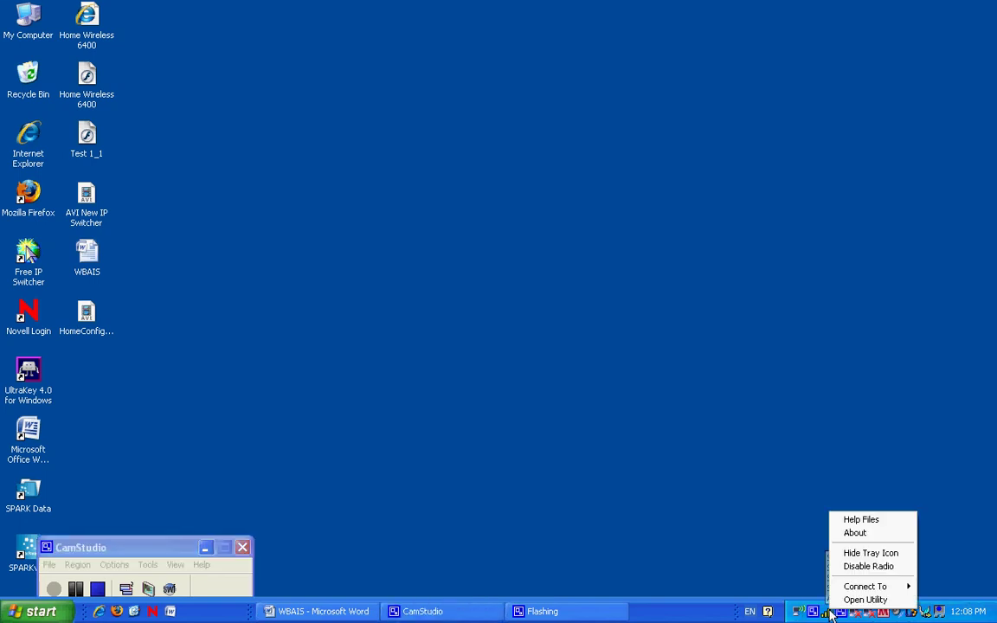
mouse_move(865, 587)
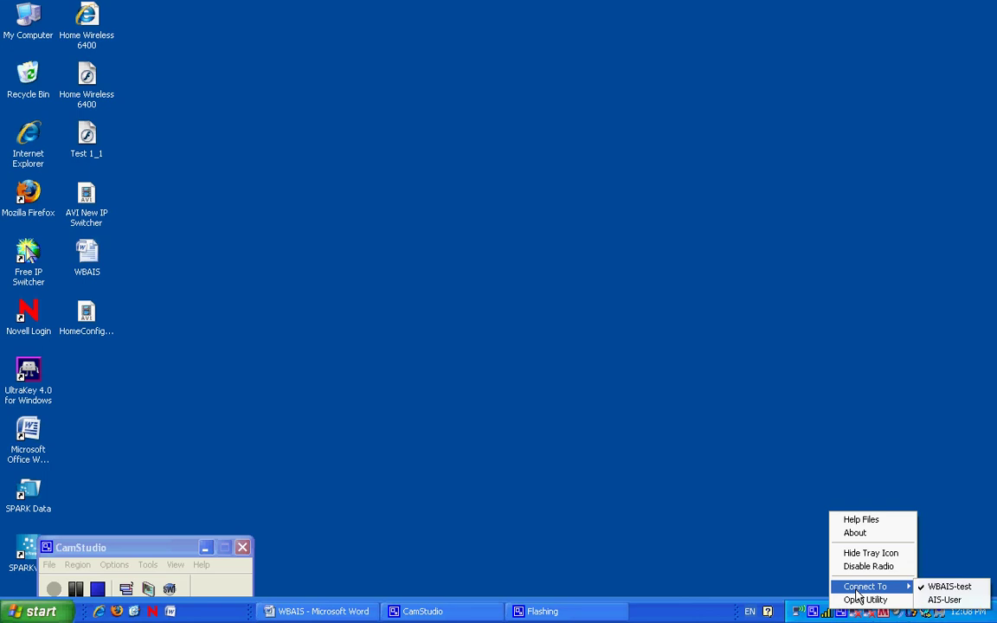
click(943, 600)
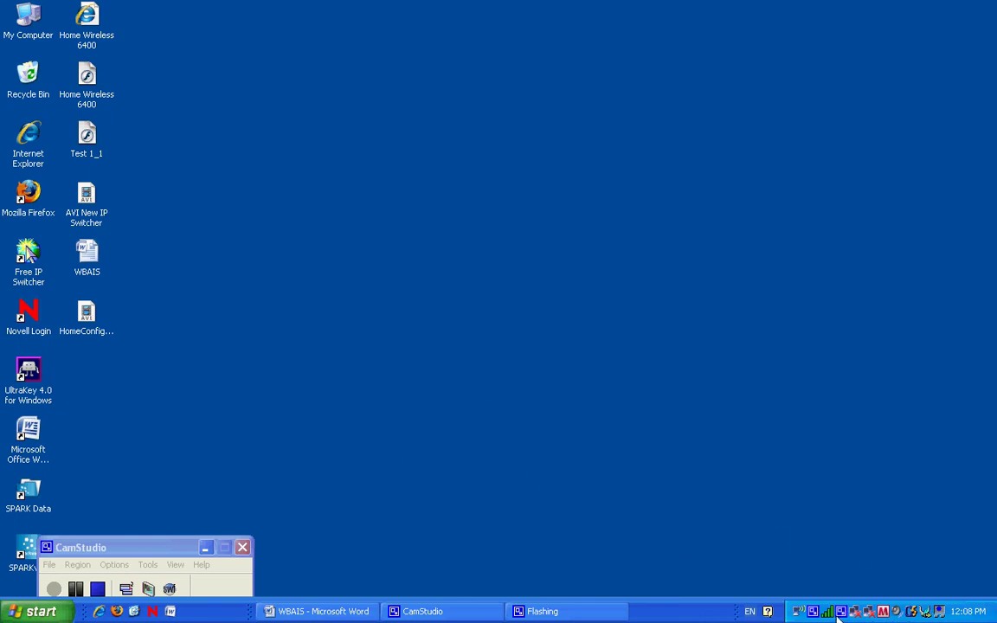
mouse_move(836, 615)
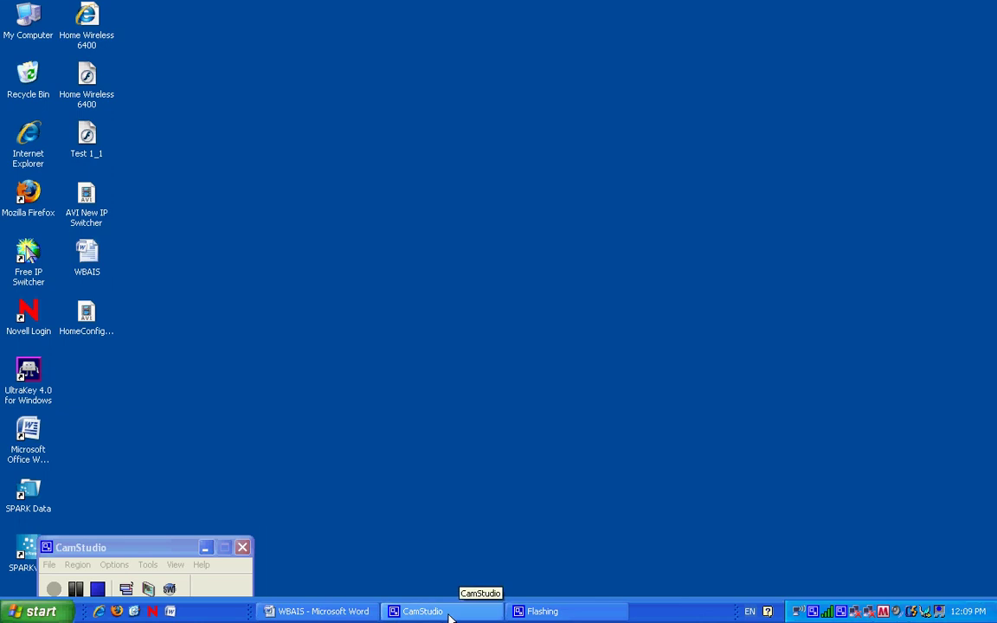
Step: Add a closing line 'Good bye!' below 'Dell 6400 or 2525' in the WBAIS Word document
click(361, 614)
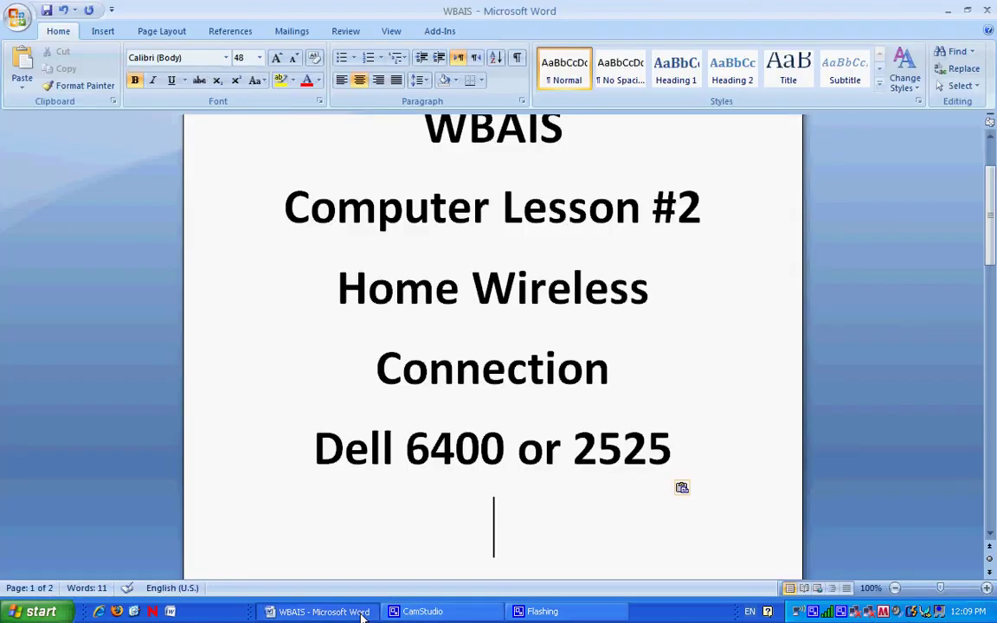
text(Good )
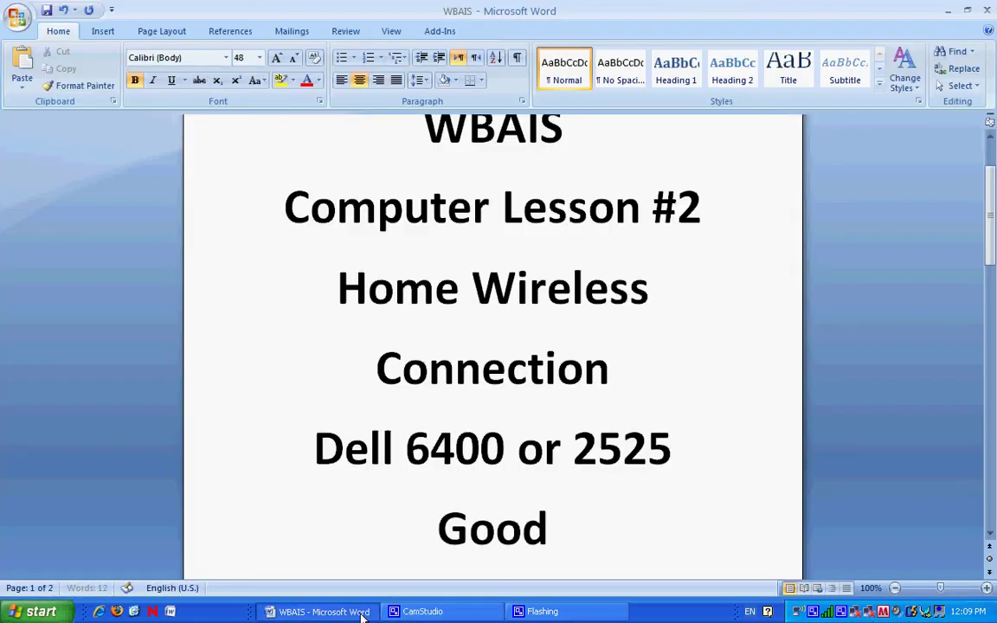
text(bye!)
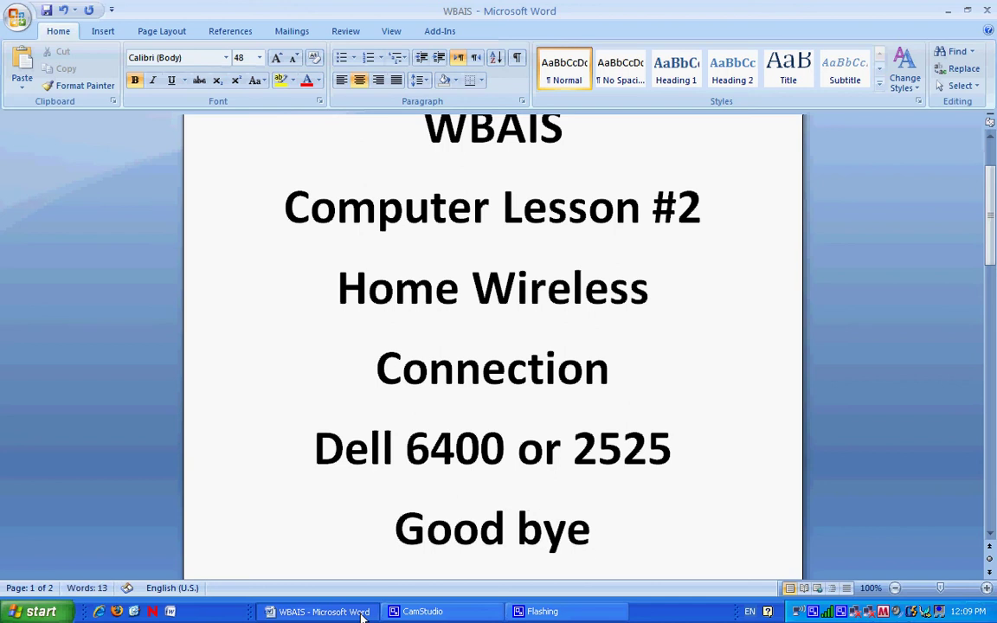
click(422, 611)
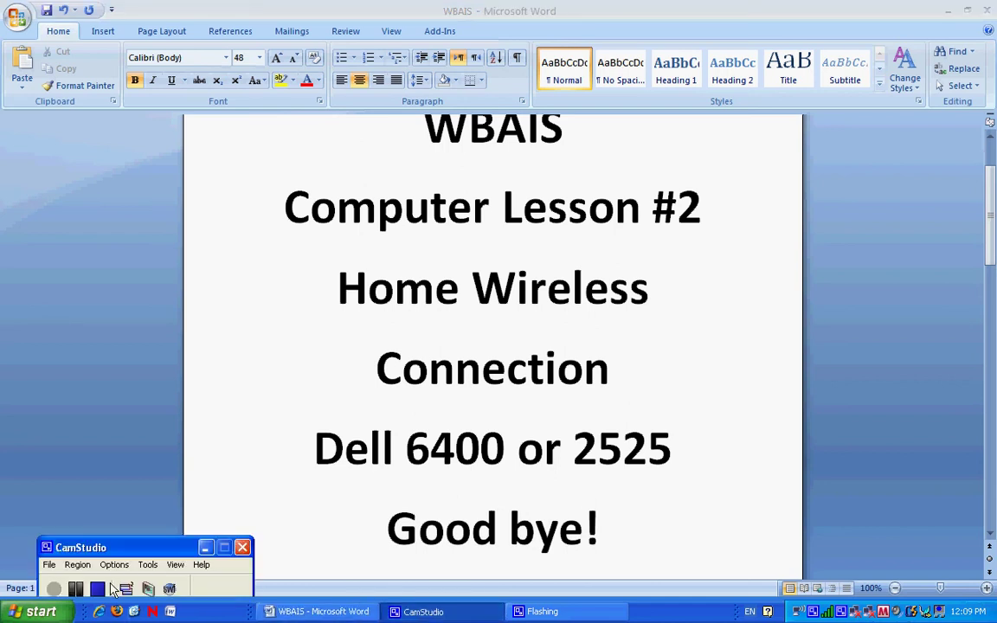